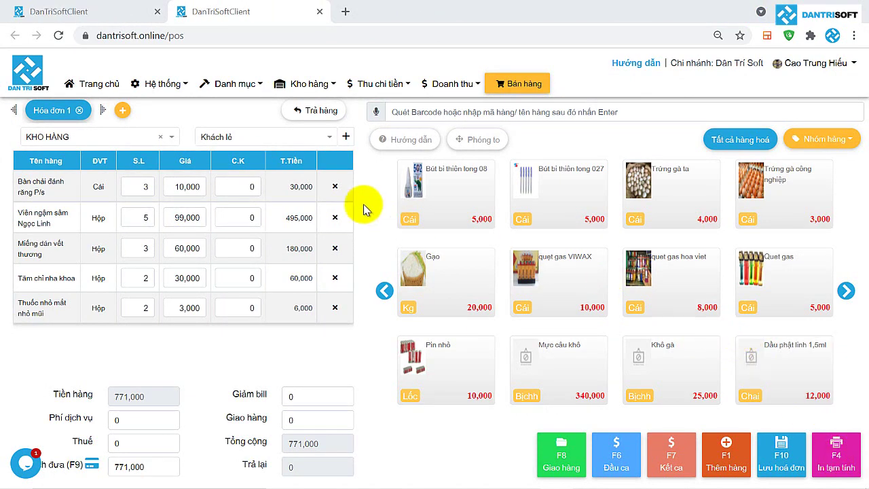
- Open the product group list (Nhóm hàng hóa) and view the blank new-group form, closing it without saving
{"action": "left_click", "coordinate": [253, 93]}
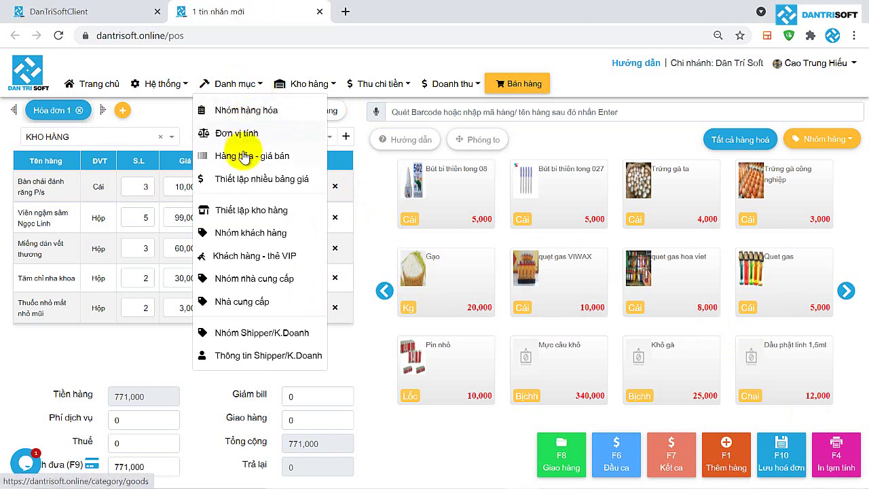
{"action": "left_click", "coordinate": [247, 117]}
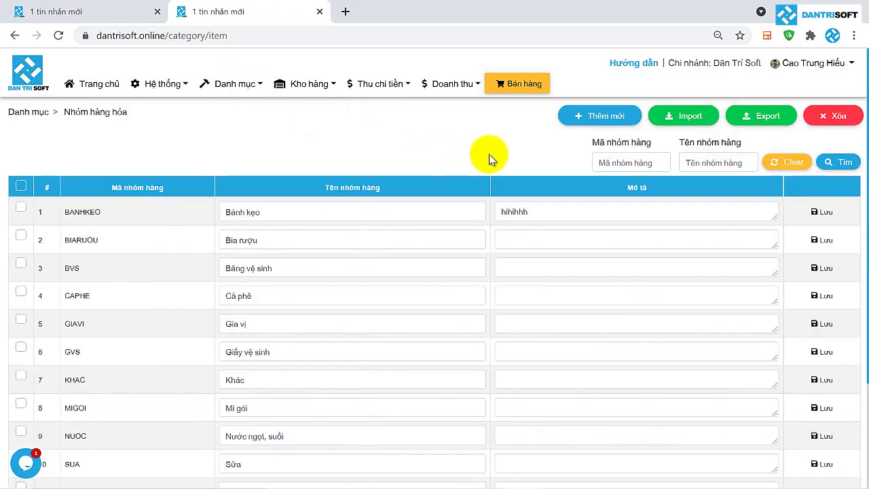
{"action": "left_click", "coordinate": [606, 116]}
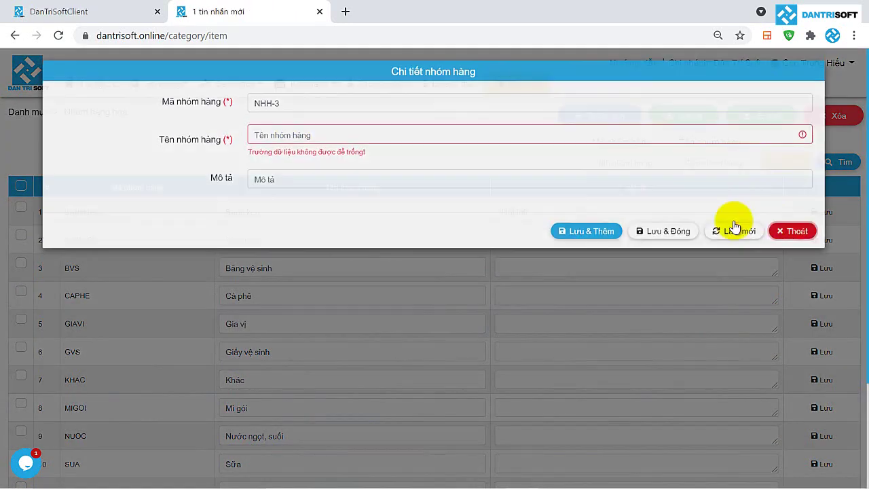
{"action": "left_click", "coordinate": [793, 220]}
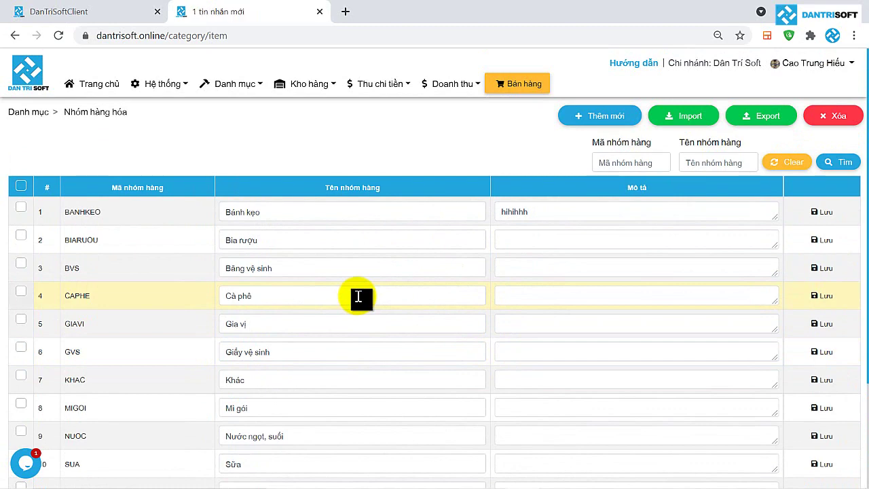
- Rename the BANHKEO product group as "Bánh kẹo nước ngọt" and save the row
{"action": "left_click", "coordinate": [284, 212]}
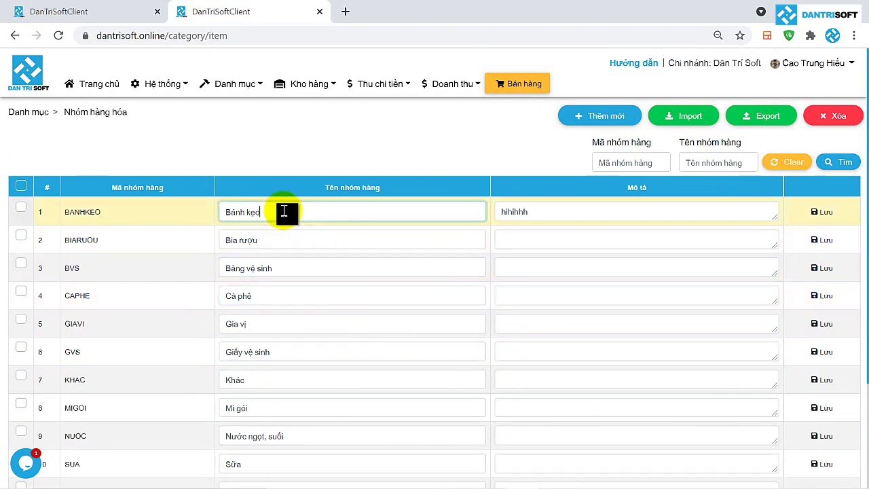
{"action": "type", "text": "nướ"}
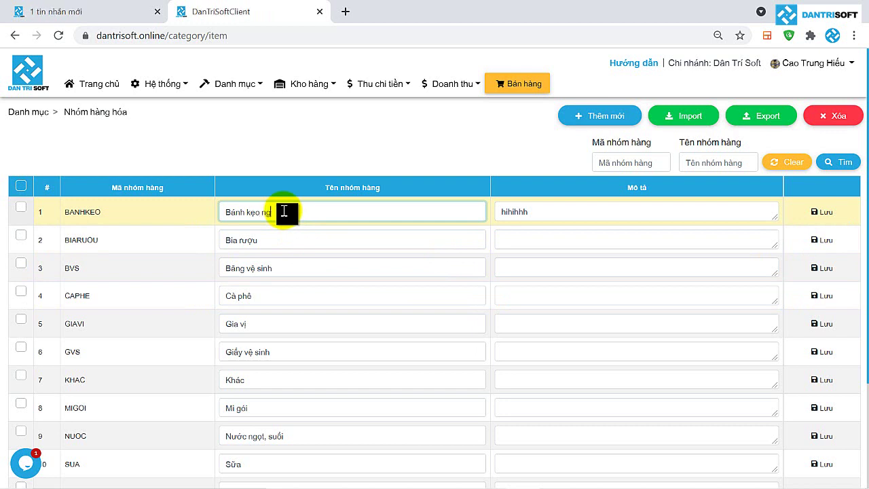
{"action": "type", "text": "c ngọt"}
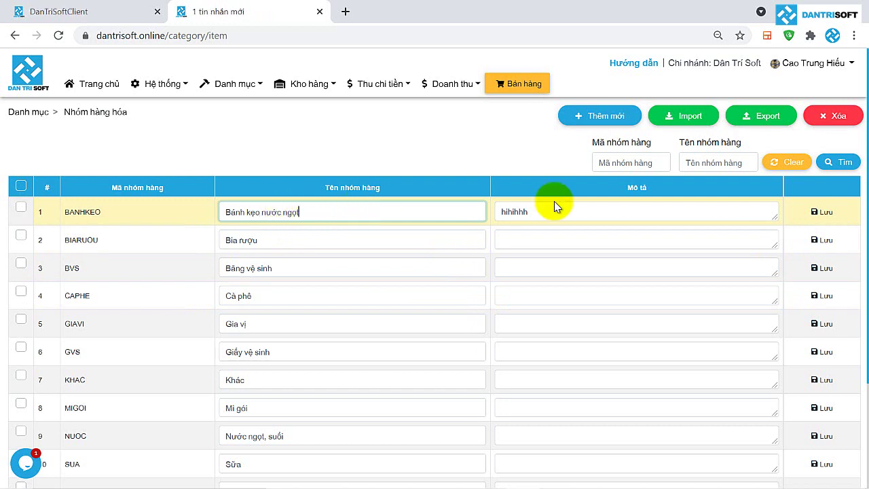
{"action": "left_click", "coordinate": [826, 216]}
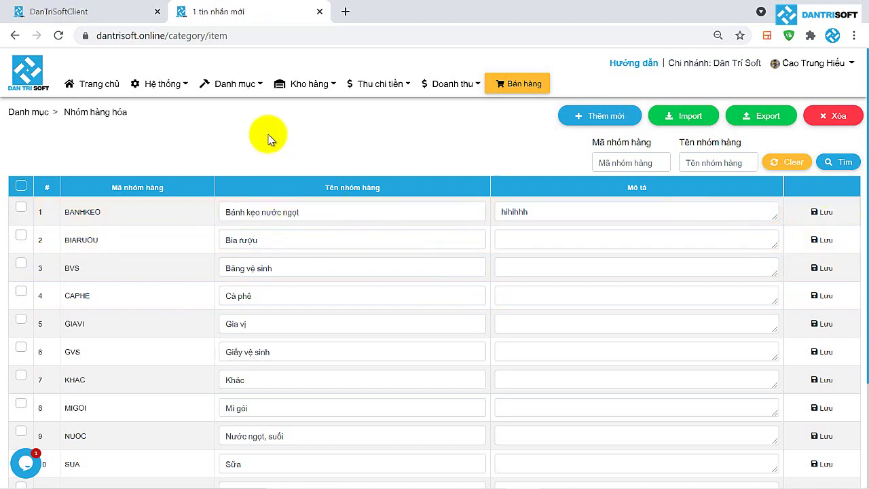
- In the unit of measure list (Đơn vị tính), correct the name of unit "bich" to "Bịch" and save the row
{"action": "left_click", "coordinate": [252, 87]}
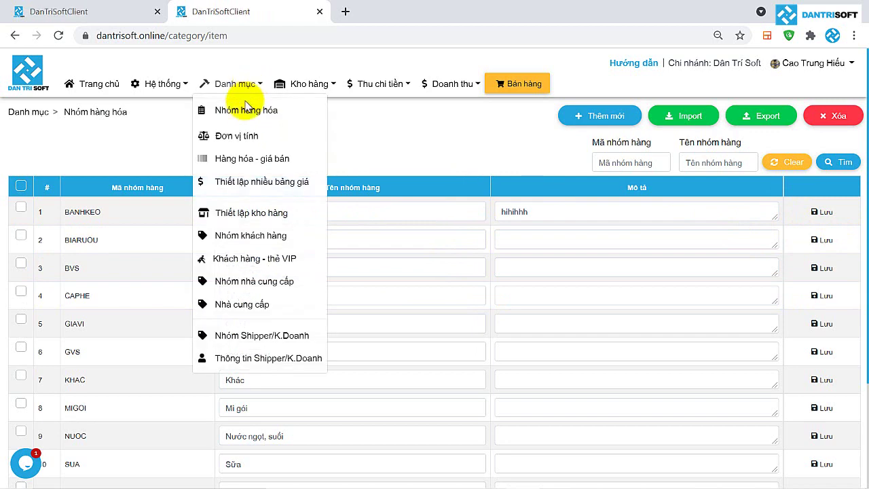
{"action": "left_click", "coordinate": [233, 136]}
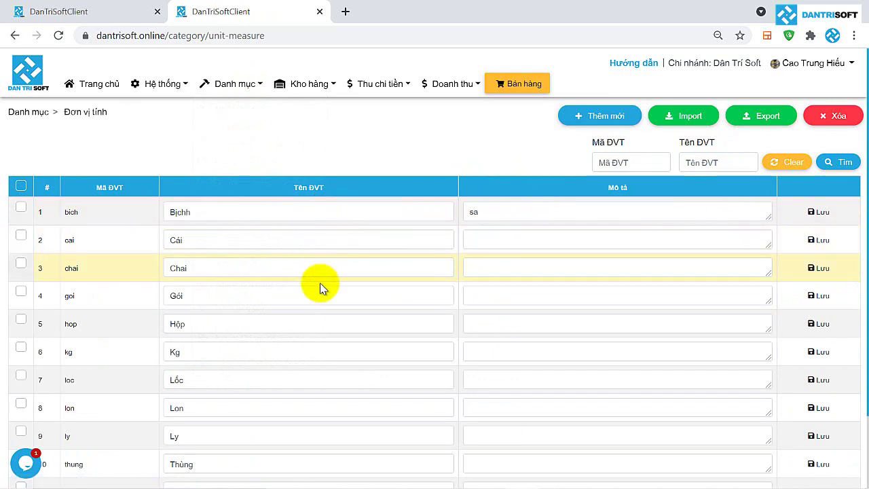
{"action": "left_click", "coordinate": [258, 212]}
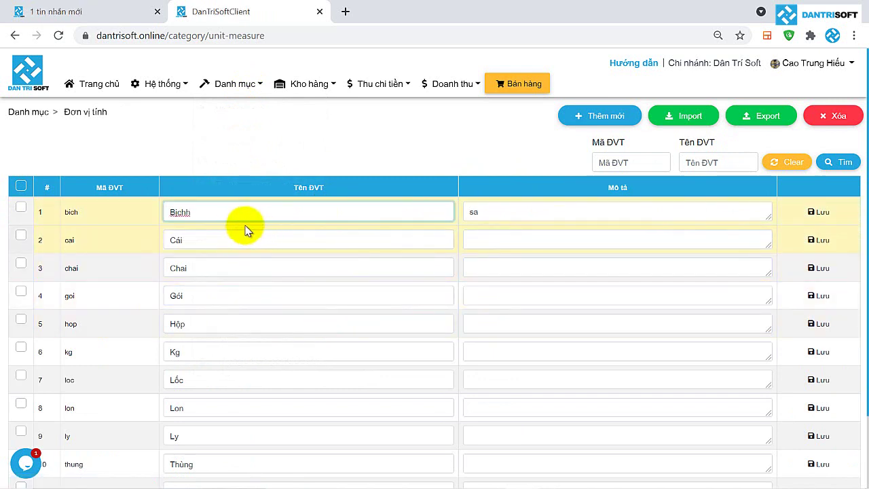
{"action": "key", "text": "BackSpace"}
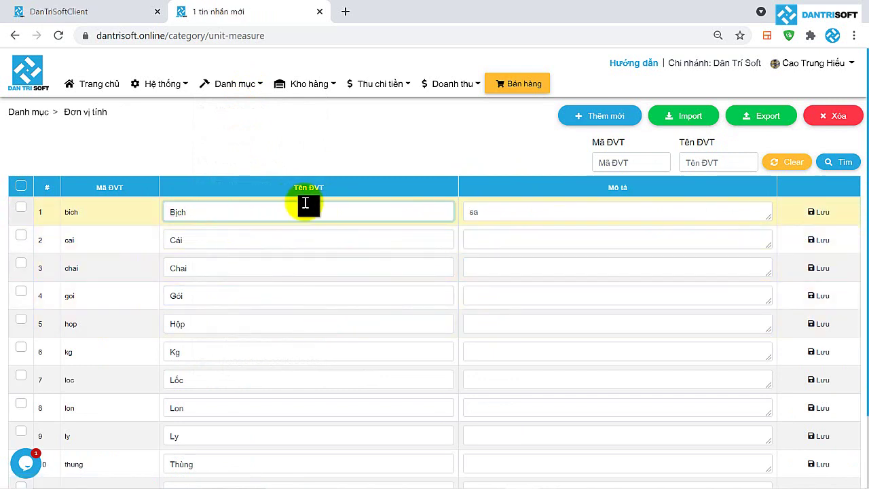
{"action": "left_click", "coordinate": [828, 213]}
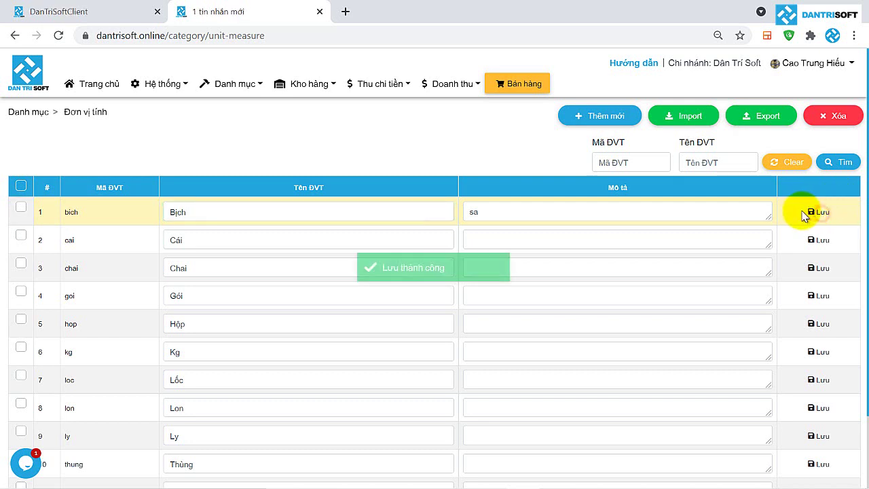
- Open the goods and prices list, start a new item and clear its preset item code/barcode
{"action": "left_click", "coordinate": [251, 91]}
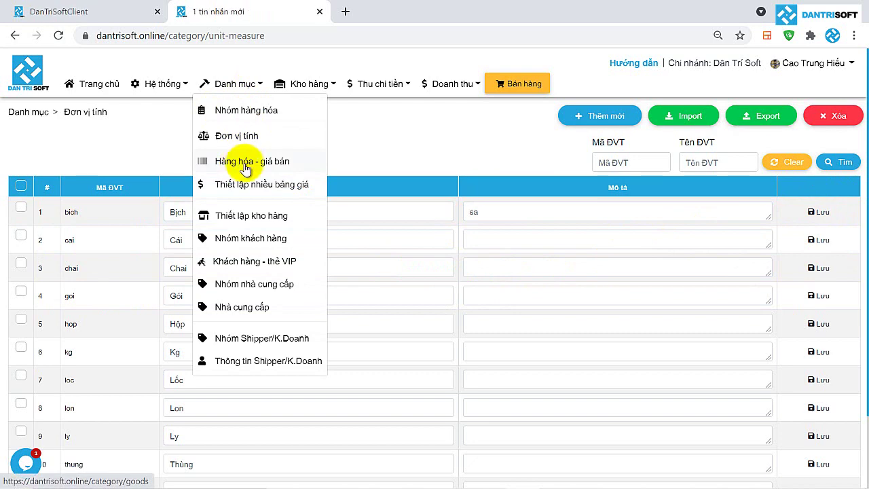
{"action": "left_click", "coordinate": [245, 164]}
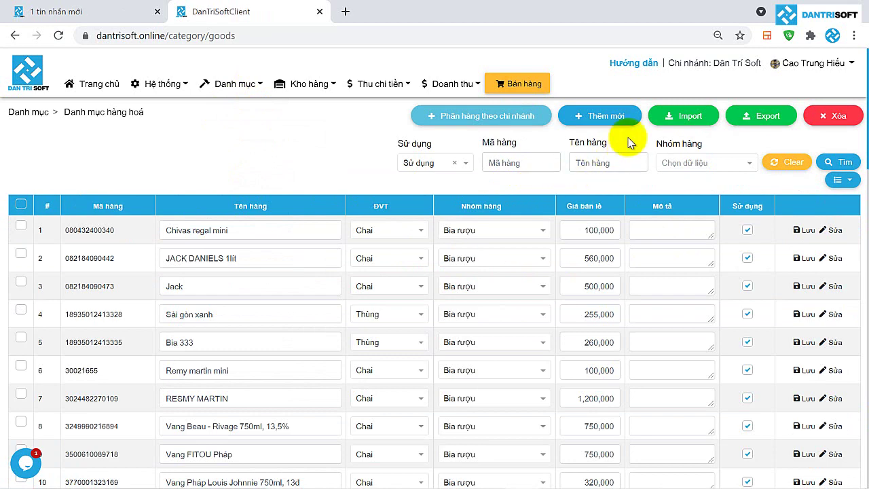
{"action": "left_click", "coordinate": [619, 115]}
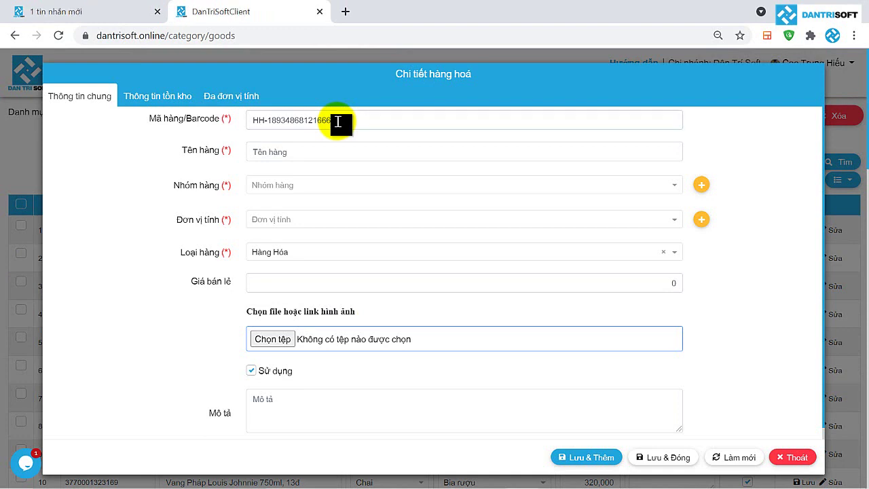
{"action": "left_click_drag", "start_coordinate": [337, 122], "coordinate": [237, 145]}
{"action": "key", "text": "BackSpace"}
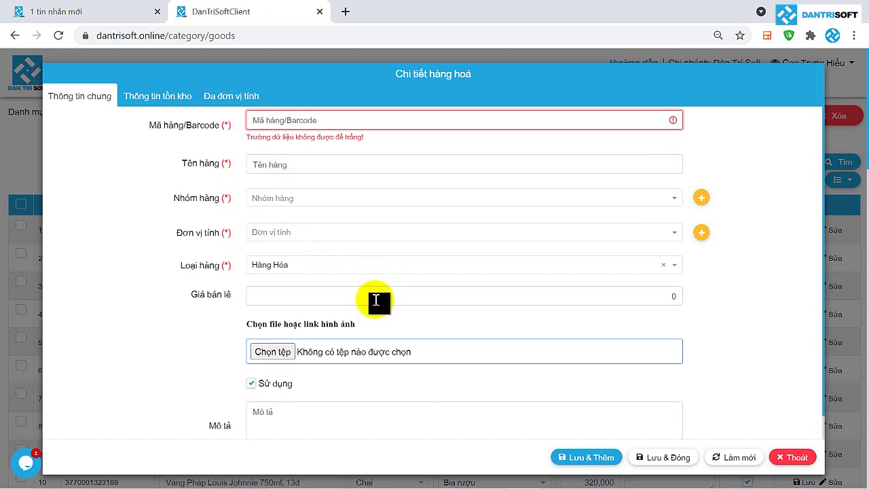
- View the image file picker for the new item and close it without choosing a file
{"action": "scroll", "coordinate": [376, 300], "scroll_direction": "down", "scroll_amount": 1}
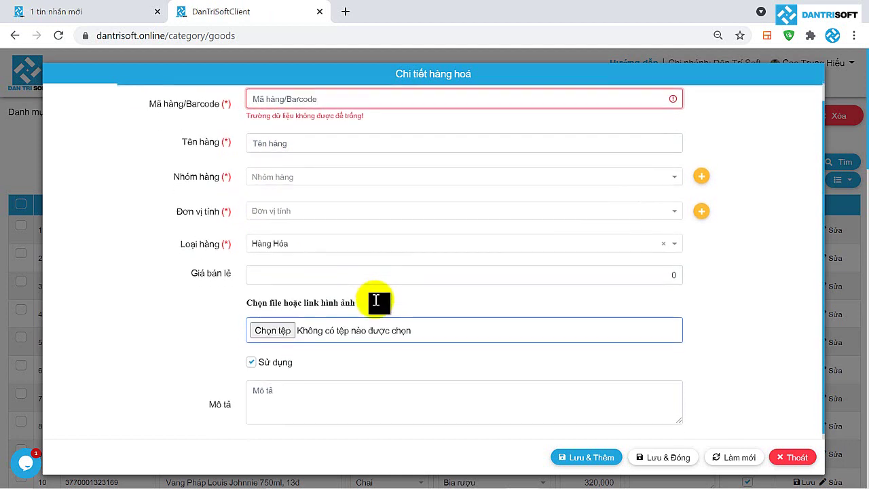
{"action": "left_click", "coordinate": [283, 336]}
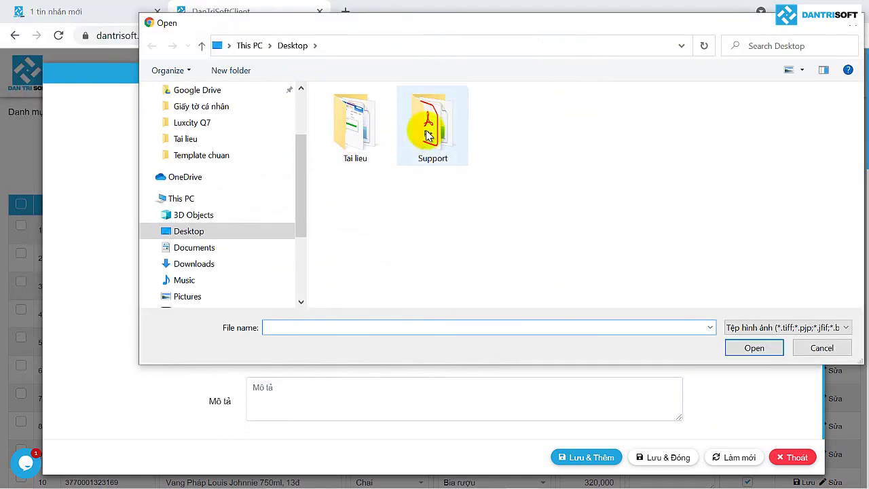
{"action": "left_click", "coordinate": [852, 23]}
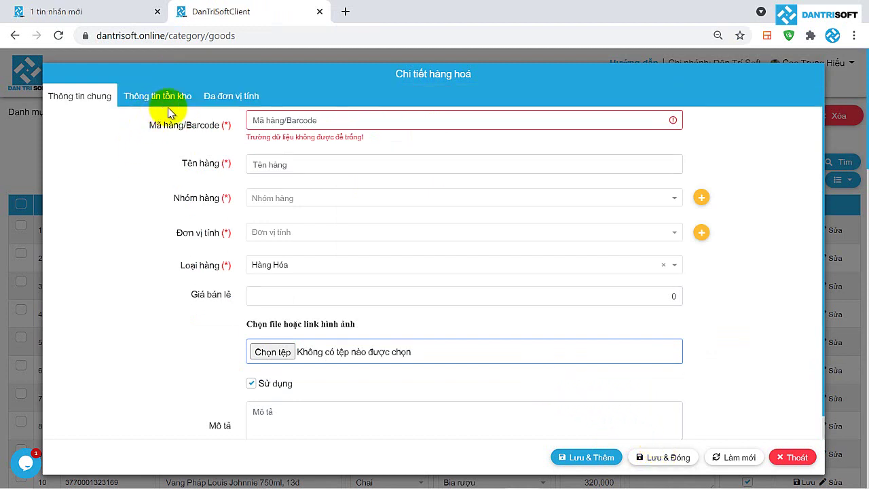
- View the new item's multi-unit settings (Đa đơn vị tính) and leave the item form without saving
{"action": "left_click", "coordinate": [232, 96]}
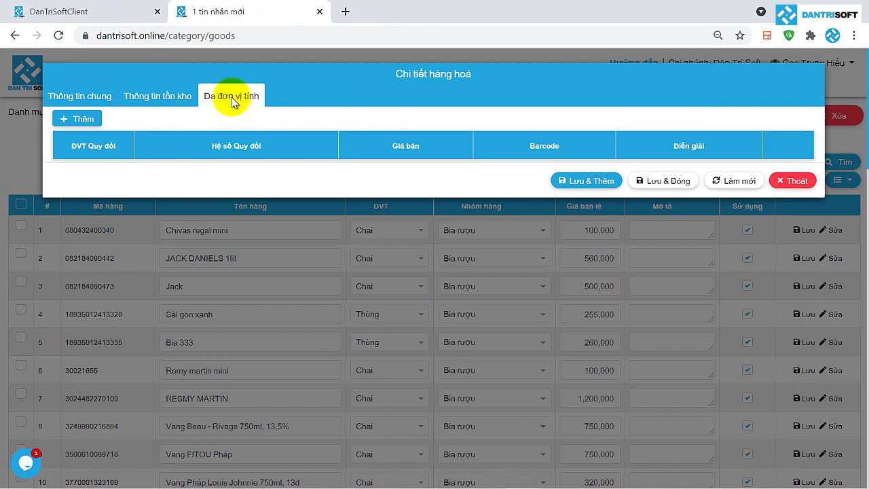
{"action": "left_click", "coordinate": [96, 95]}
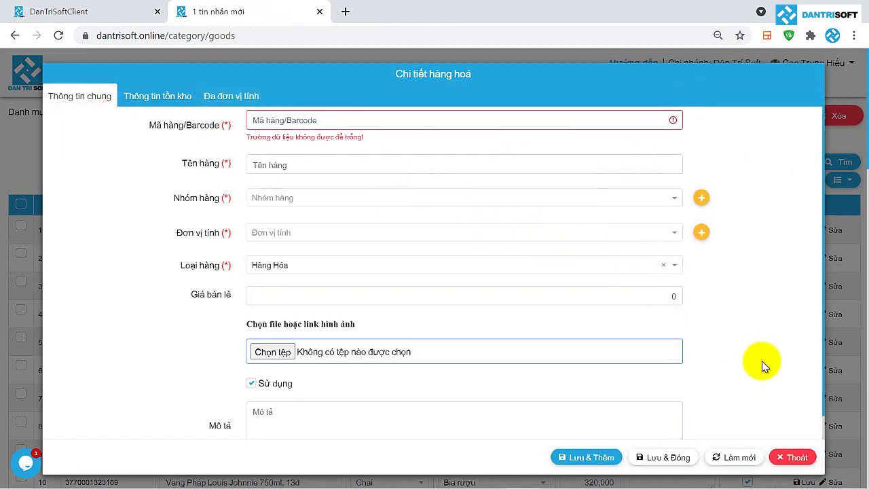
{"action": "left_click", "coordinate": [792, 459]}
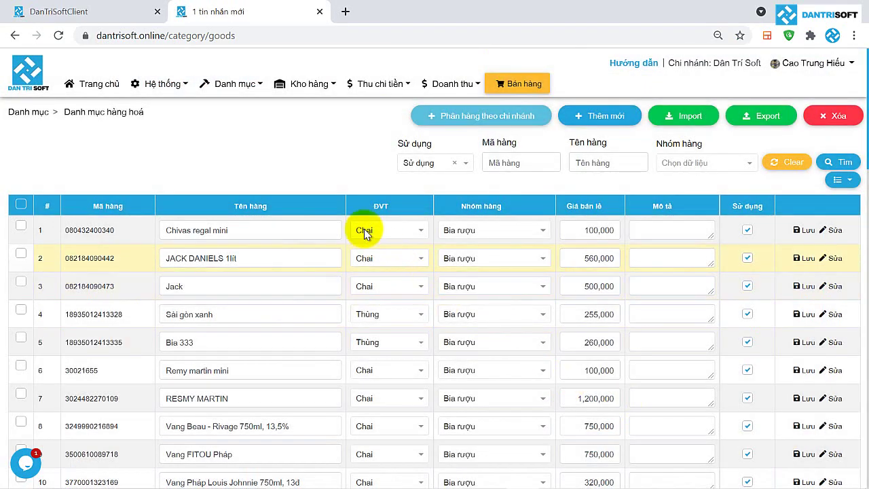
- Open the sales page (Bán hàng) in a separate browser tab and switch to it
{"action": "right_click", "coordinate": [517, 89]}
{"action": "left_click", "coordinate": [546, 93]}
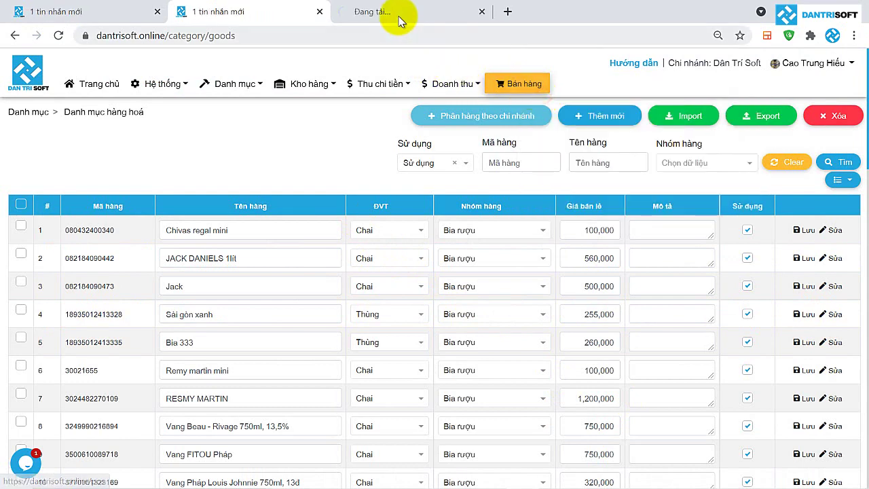
{"action": "left_click", "coordinate": [400, 22]}
- Add Bàn chải đánh răng P/s, Viên ngậm sâm Ngọc Linh, Tăm chỉ nha khoa and two Thuốc nhỏ mắt nhỏ mũi to the invoice
{"action": "left_click", "coordinate": [451, 183]}
{"action": "left_click", "coordinate": [543, 188]}
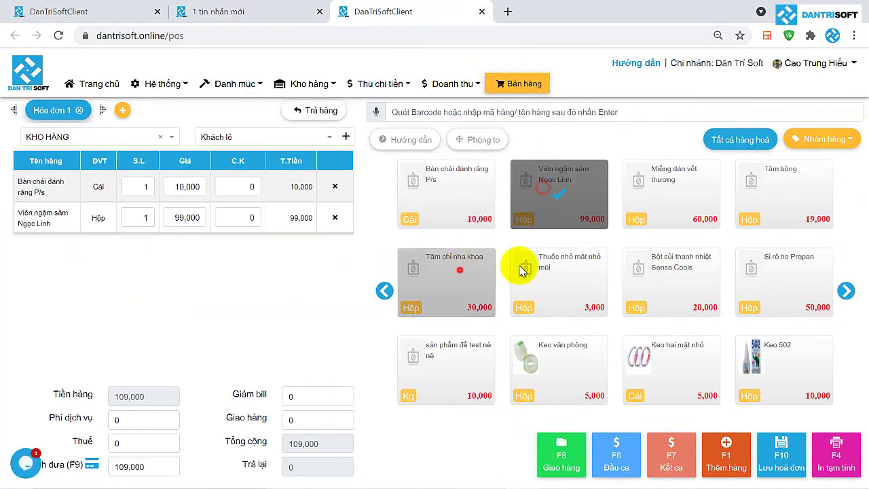
{"action": "left_click", "coordinate": [521, 270]}
{"action": "left_click", "coordinate": [521, 271]}
- Add Miếng dán vết thương, Bột sủi thanh nhiệt Sensa Cools and two more Viên ngậm sâm Ngọc Linh to the invoice
{"action": "left_click", "coordinate": [669, 197]}
{"action": "left_click", "coordinate": [571, 204]}
{"action": "left_click", "coordinate": [672, 272]}
{"action": "left_click", "coordinate": [577, 189]}
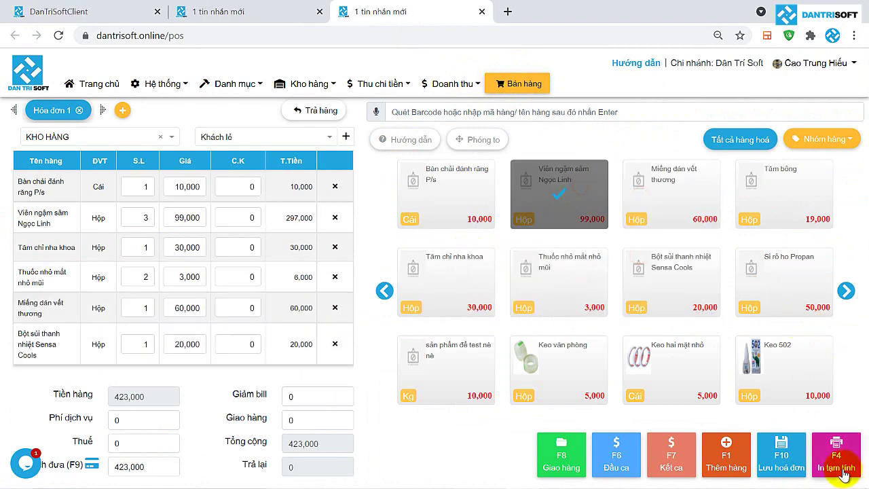
- Preview the provisional receipt without printing it, and save the invoice with the customer's payment in cash (Tiền mặt)
{"action": "left_click", "coordinate": [840, 468]}
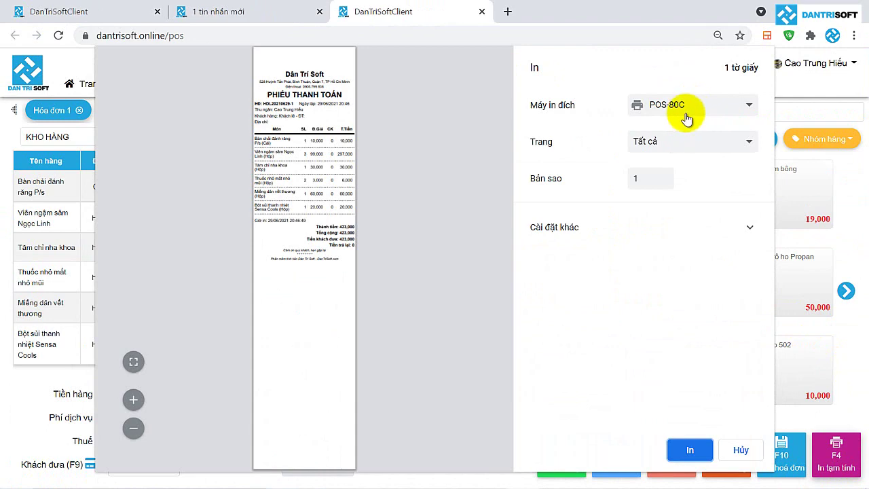
{"action": "left_click", "coordinate": [741, 450]}
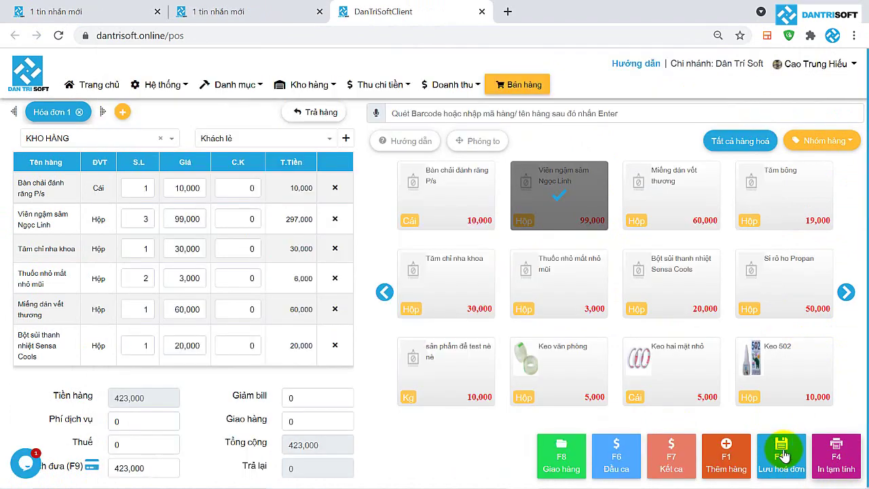
{"action": "left_click", "coordinate": [783, 454]}
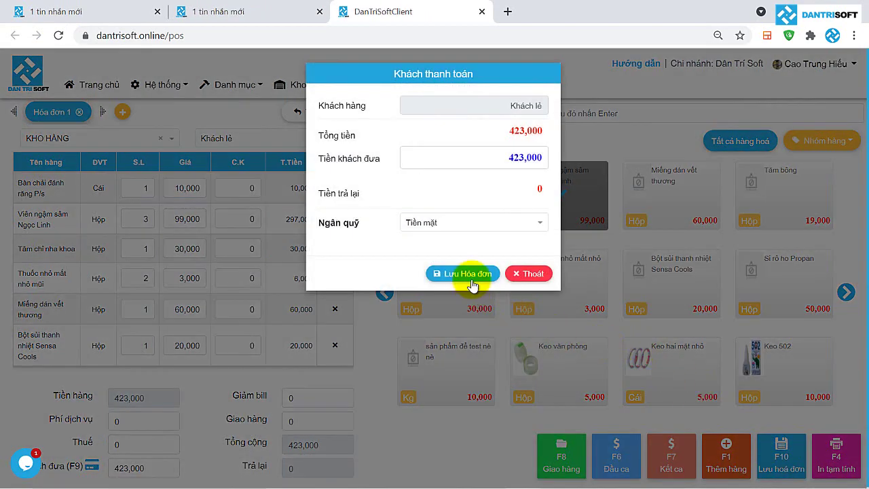
{"action": "left_click", "coordinate": [472, 284]}
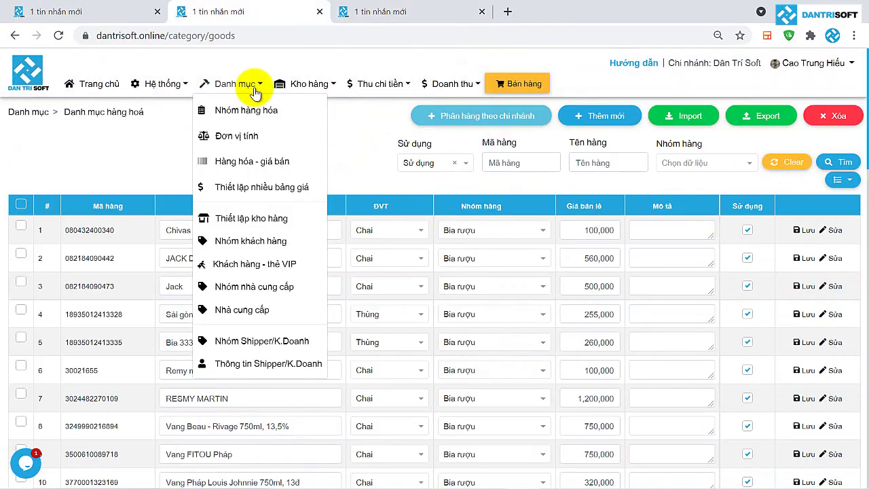